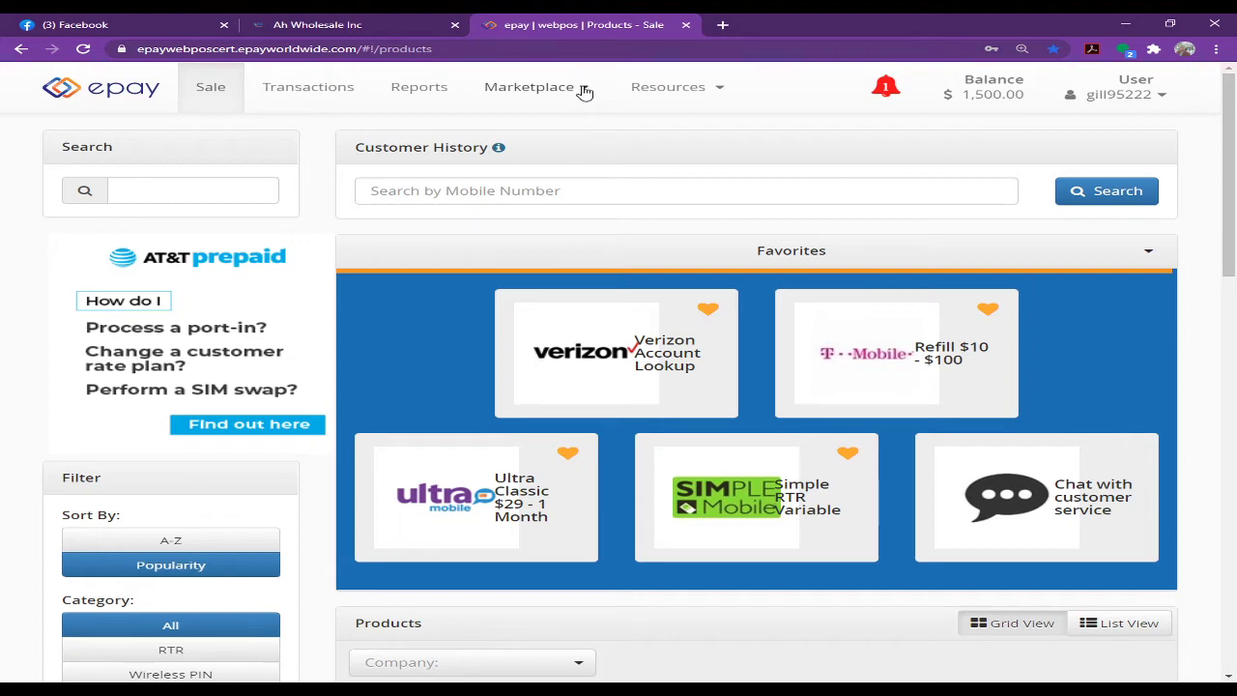
Enlarge the page view and open the Marketplace's Place Order page
left_click(585, 91)
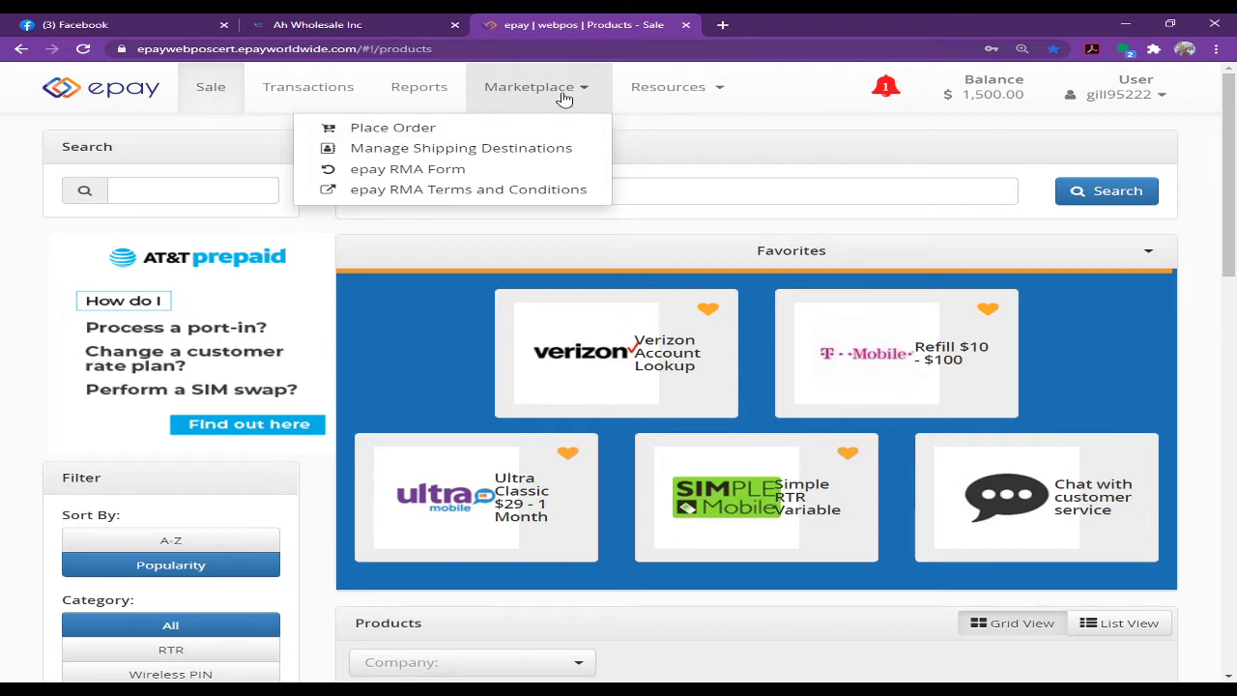
left_click(592, 81)
key("ctrl+plus")
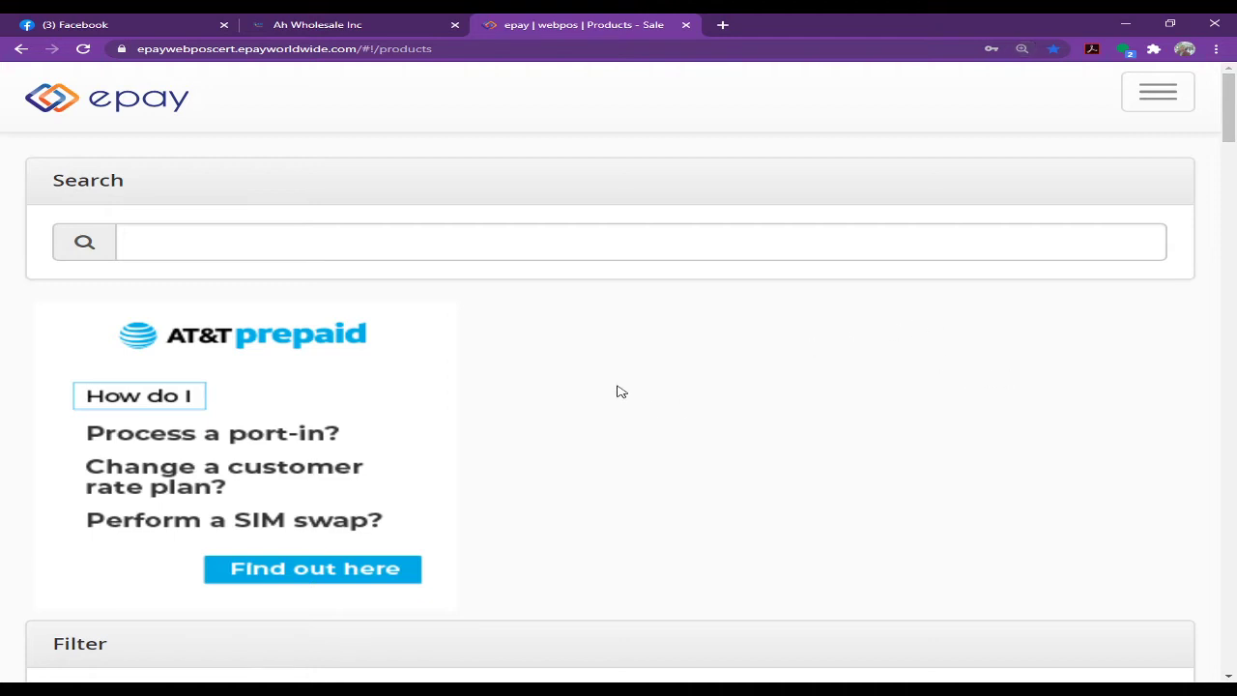
key("ctrl+minus")
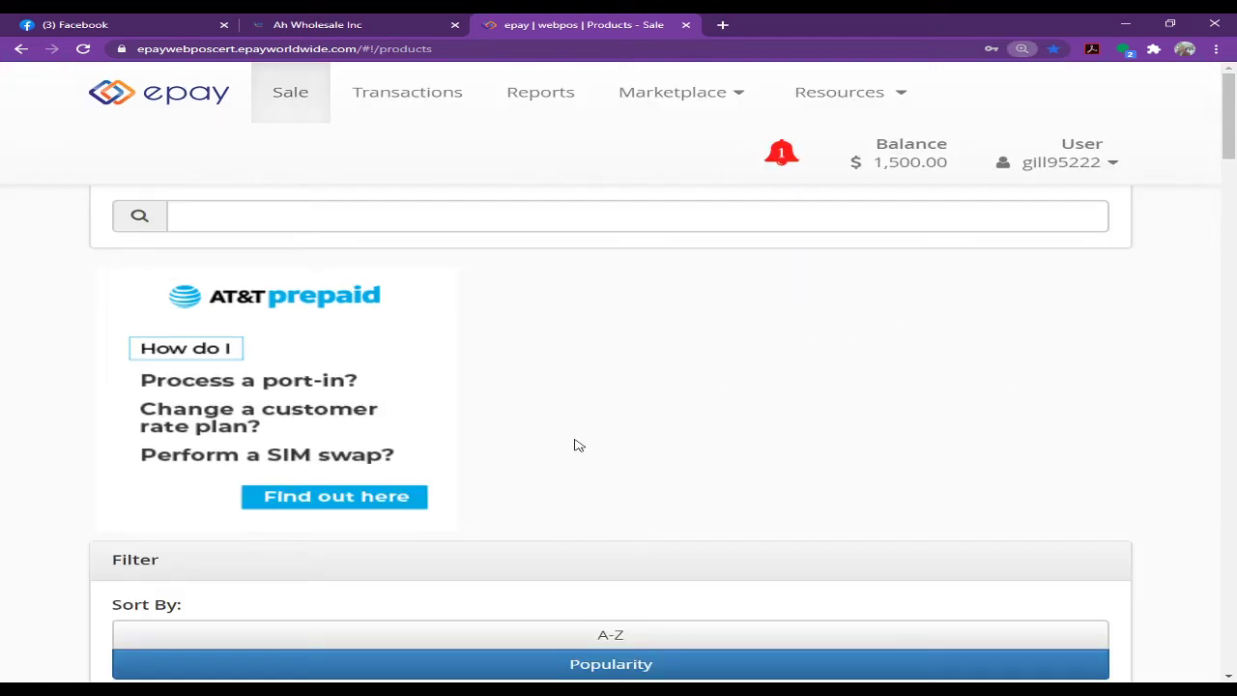
left_click(710, 94)
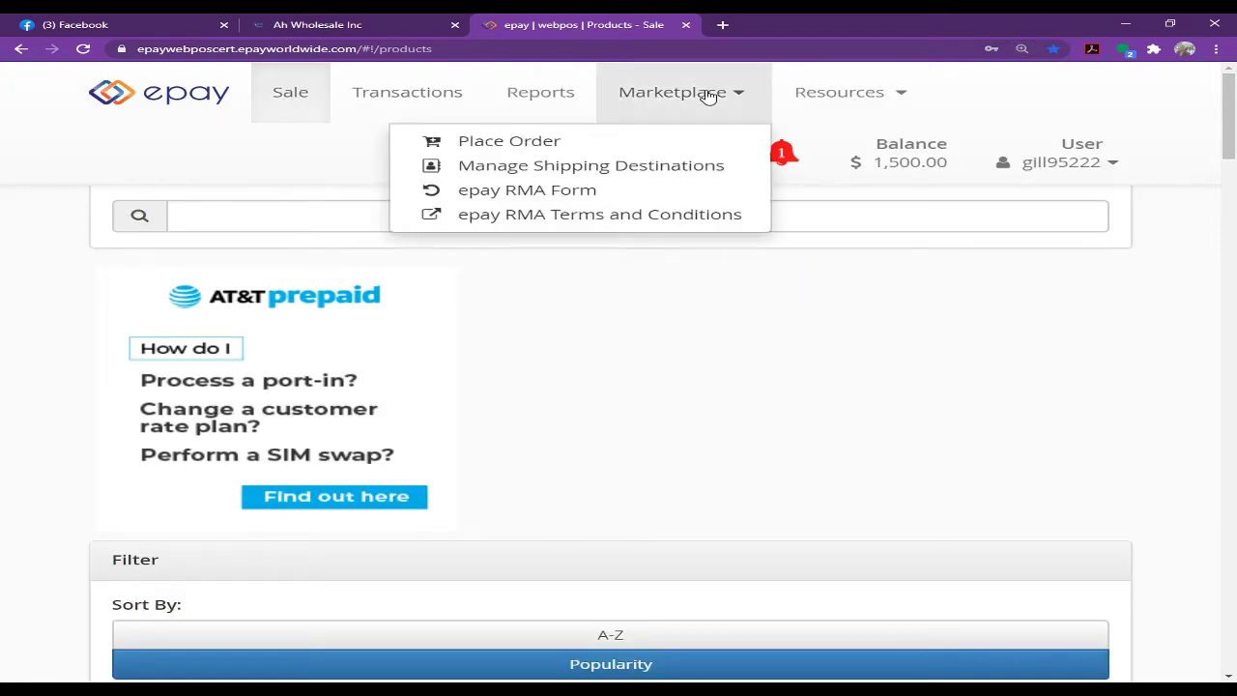
left_click(516, 142)
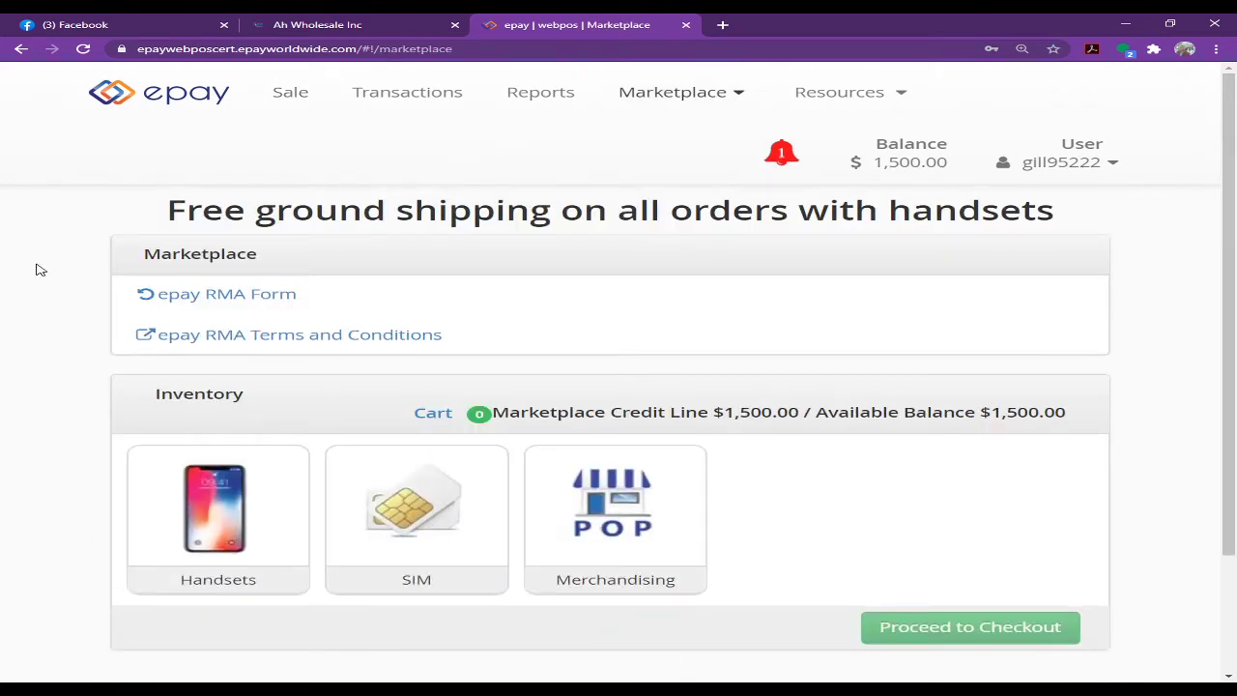
Open the Handsets inventory and look through the listed models, prices, rebates and filter options
scroll(348, 370, "down", 1)
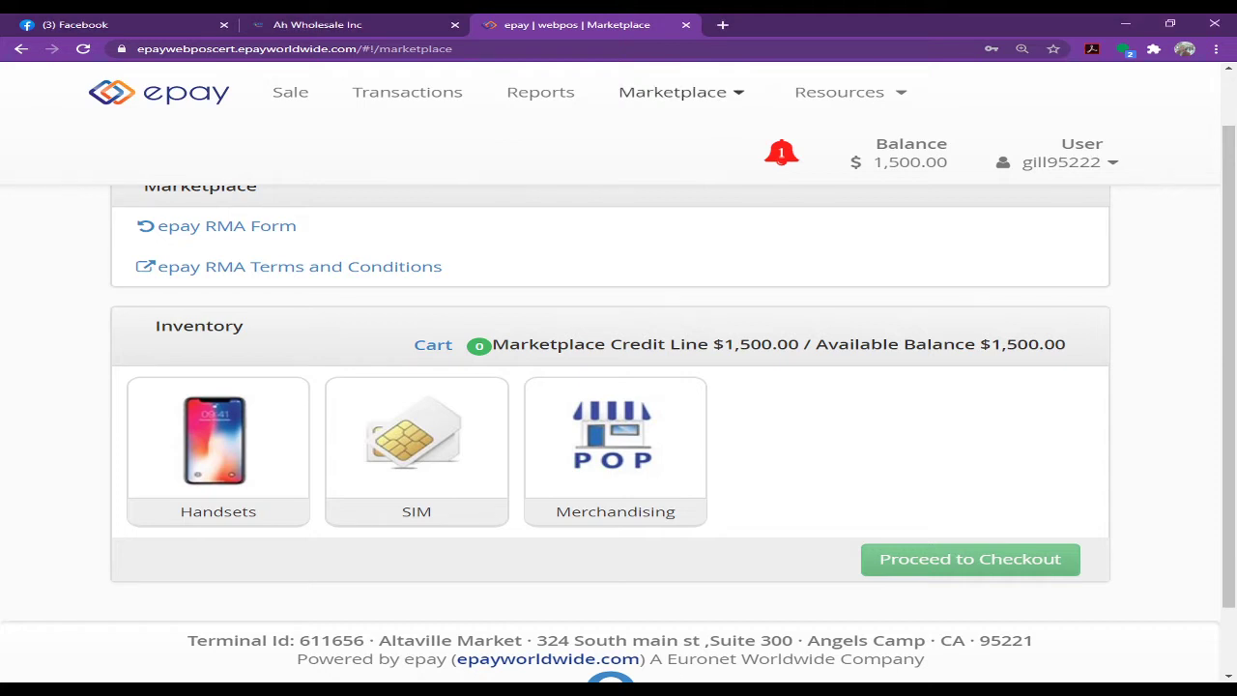
scroll(425, 416, "down", 1)
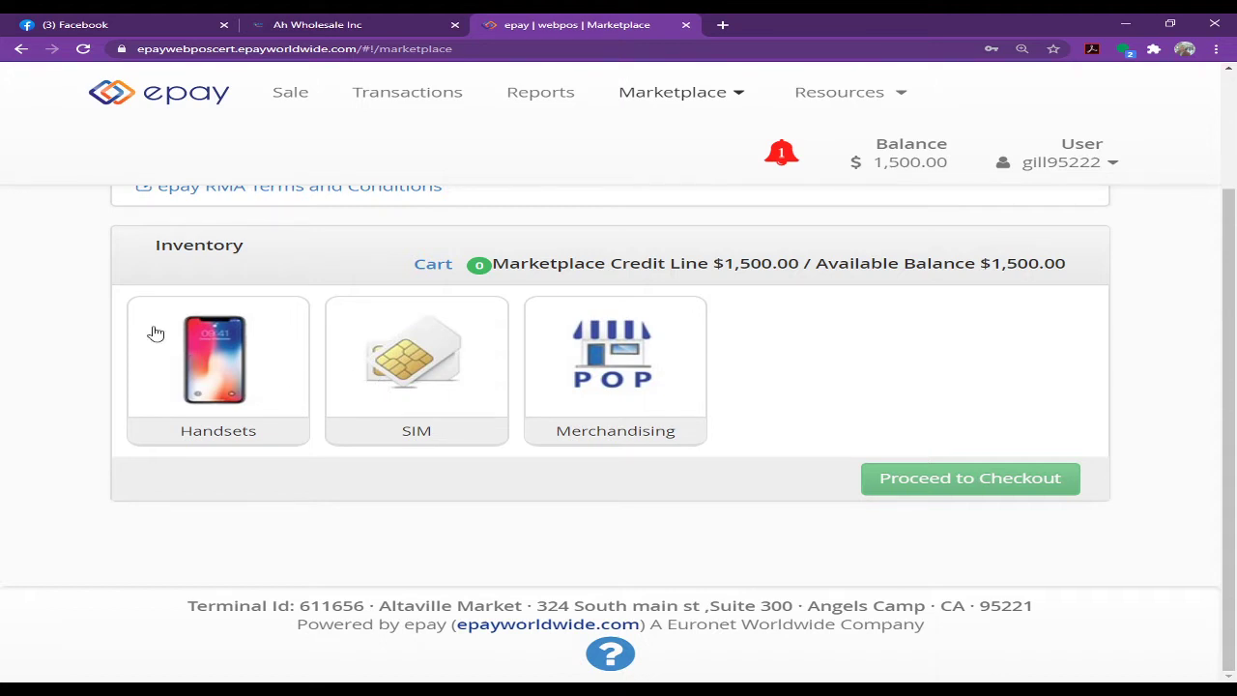
left_click(206, 360)
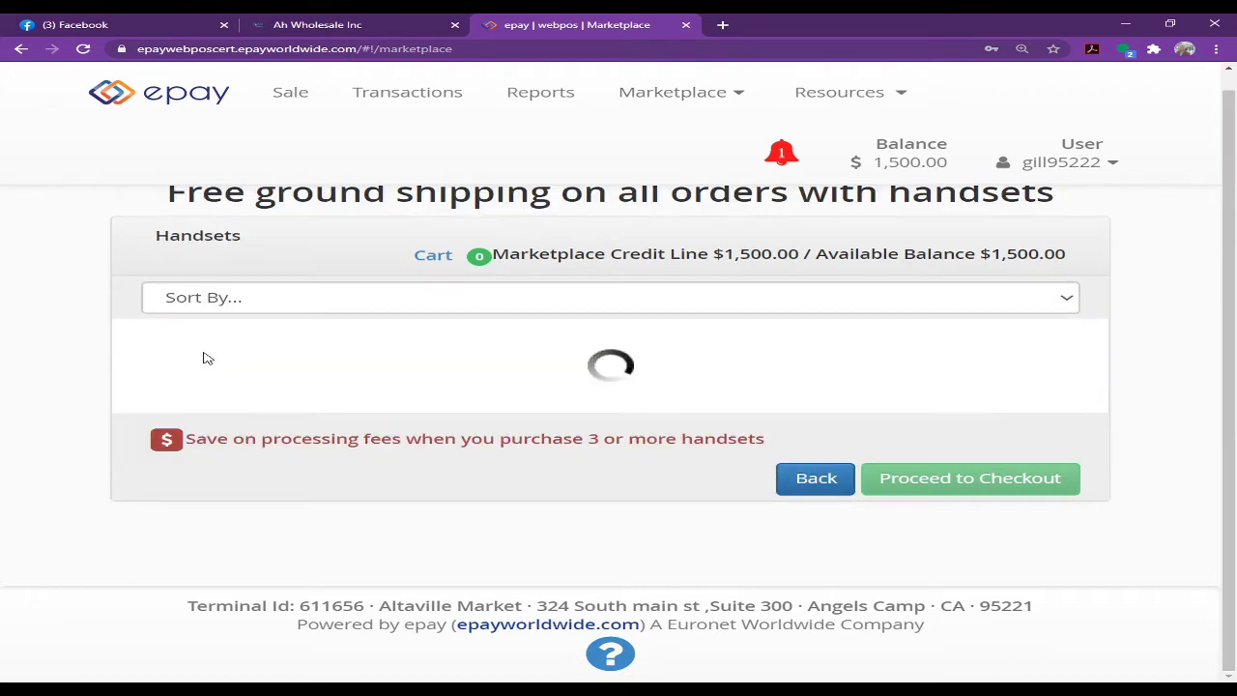
scroll(273, 366, "down", 6)
scroll(286, 363, "down", 1)
scroll(286, 362, "down", 2)
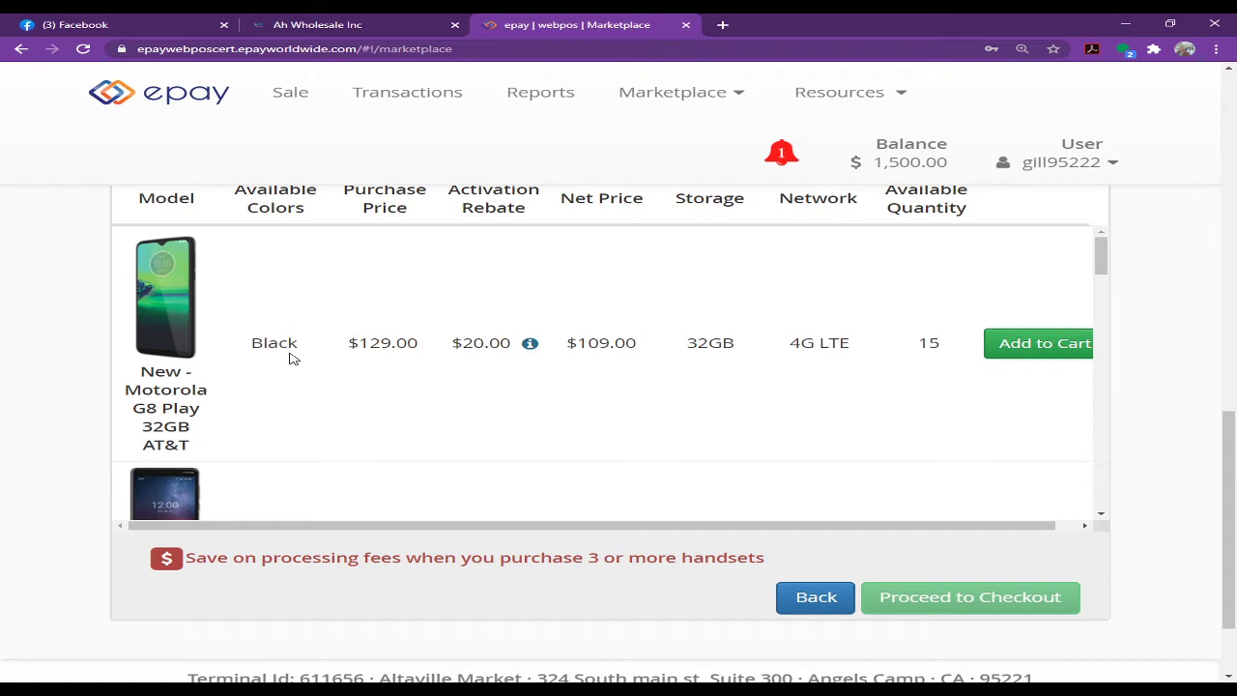
left_click_drag(1101, 249, 1118, 210)
scroll(541, 338, "up", 10)
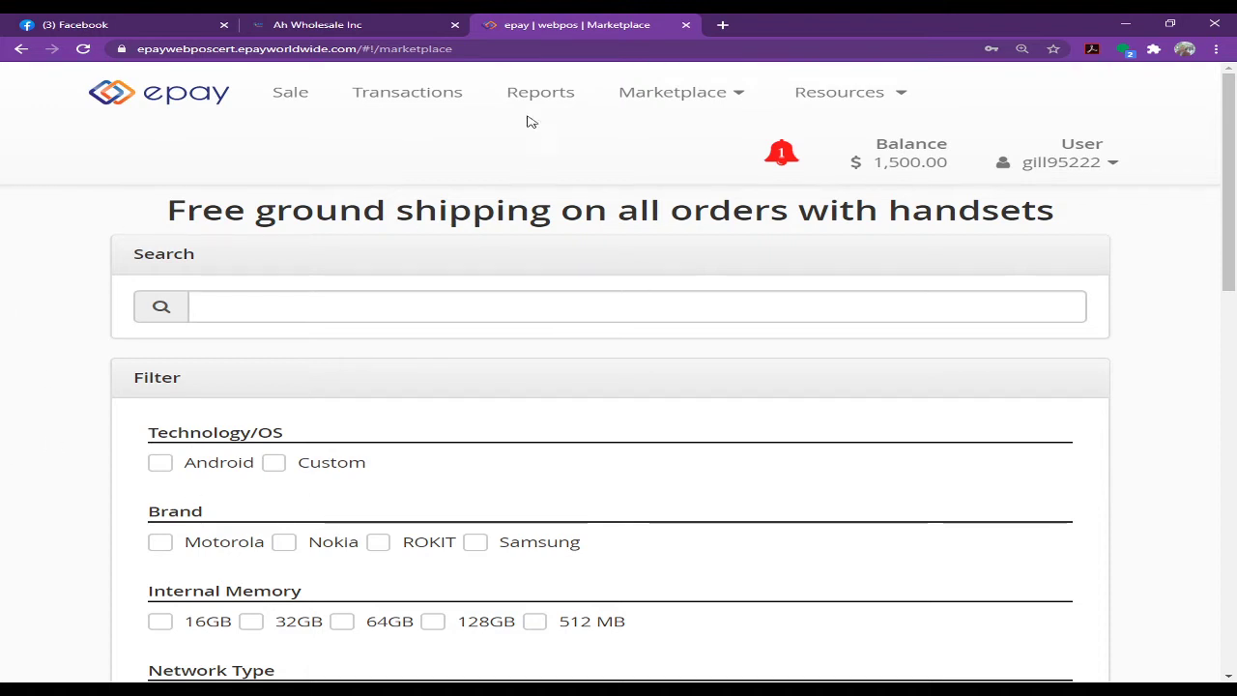
Try to get back to the inventory categories by reopening the Place Order page
left_click(705, 99)
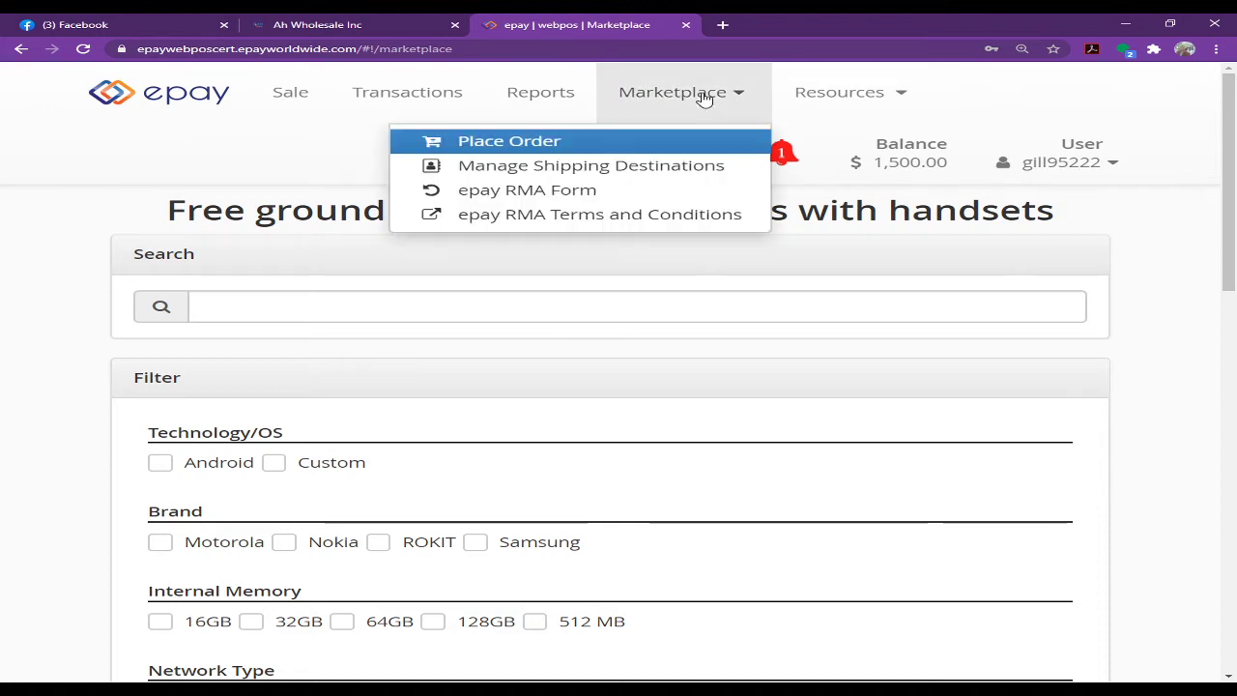
left_click(483, 145)
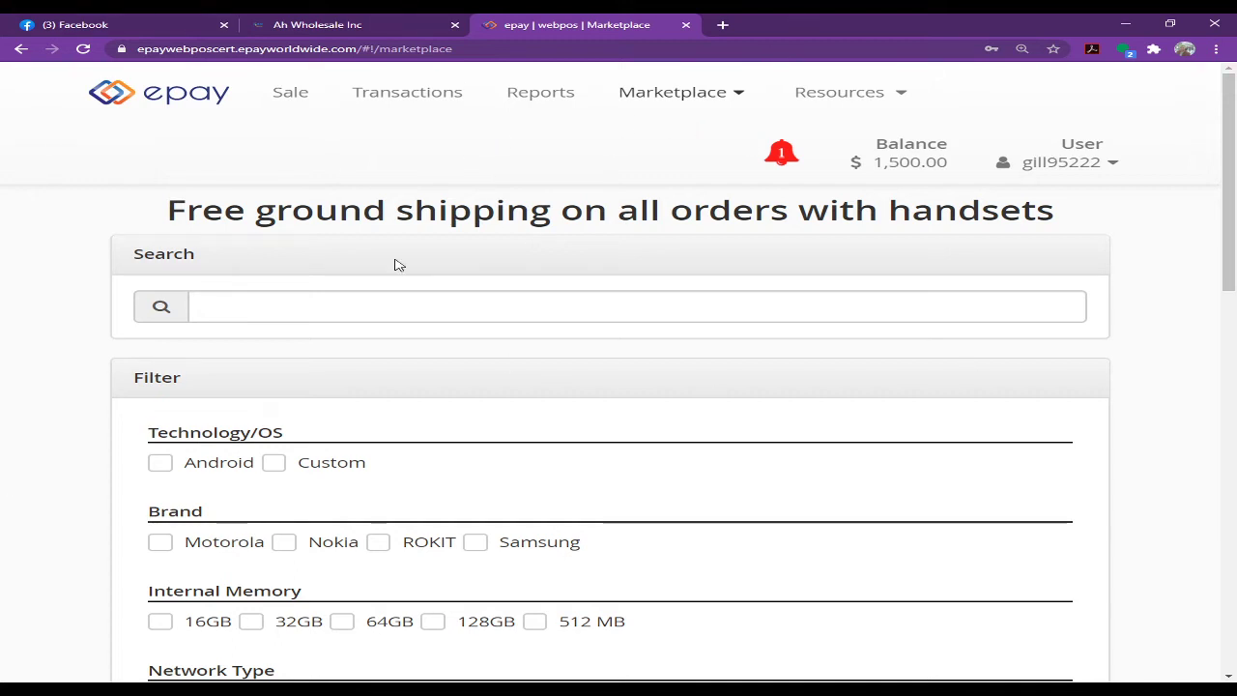
left_click(696, 102)
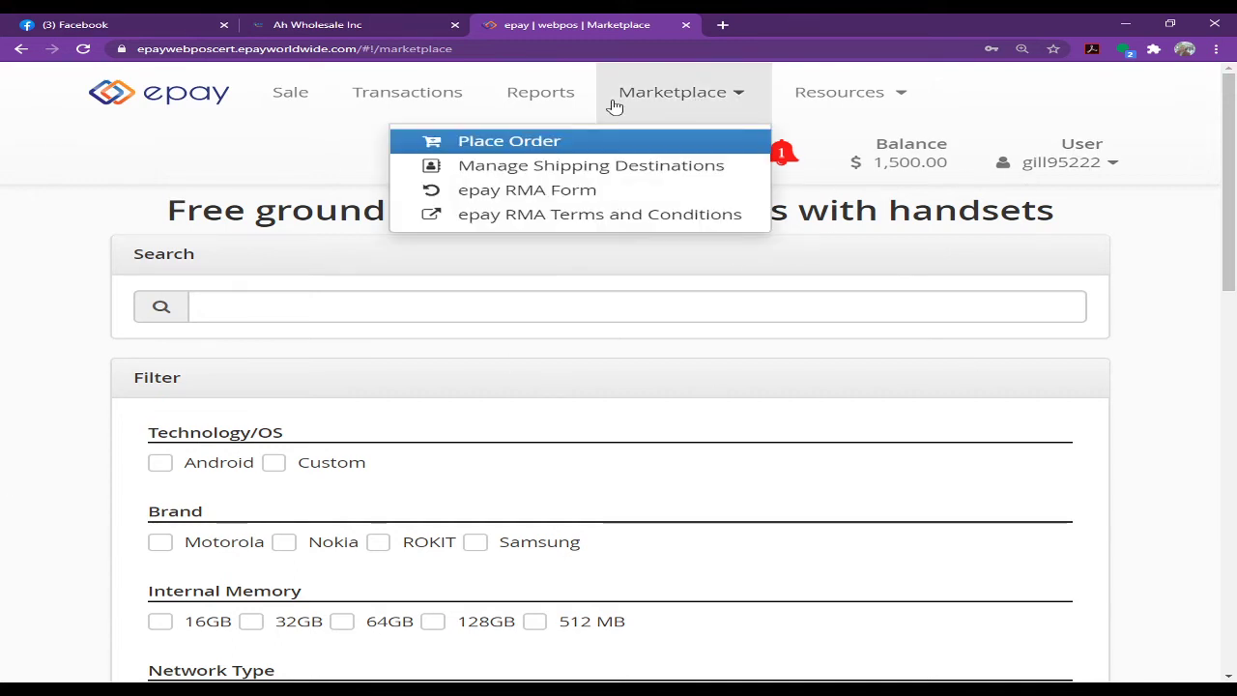
left_click(488, 143)
Leave the handset list and return to the Marketplace inventory categories
scroll(667, 387, "down", 5)
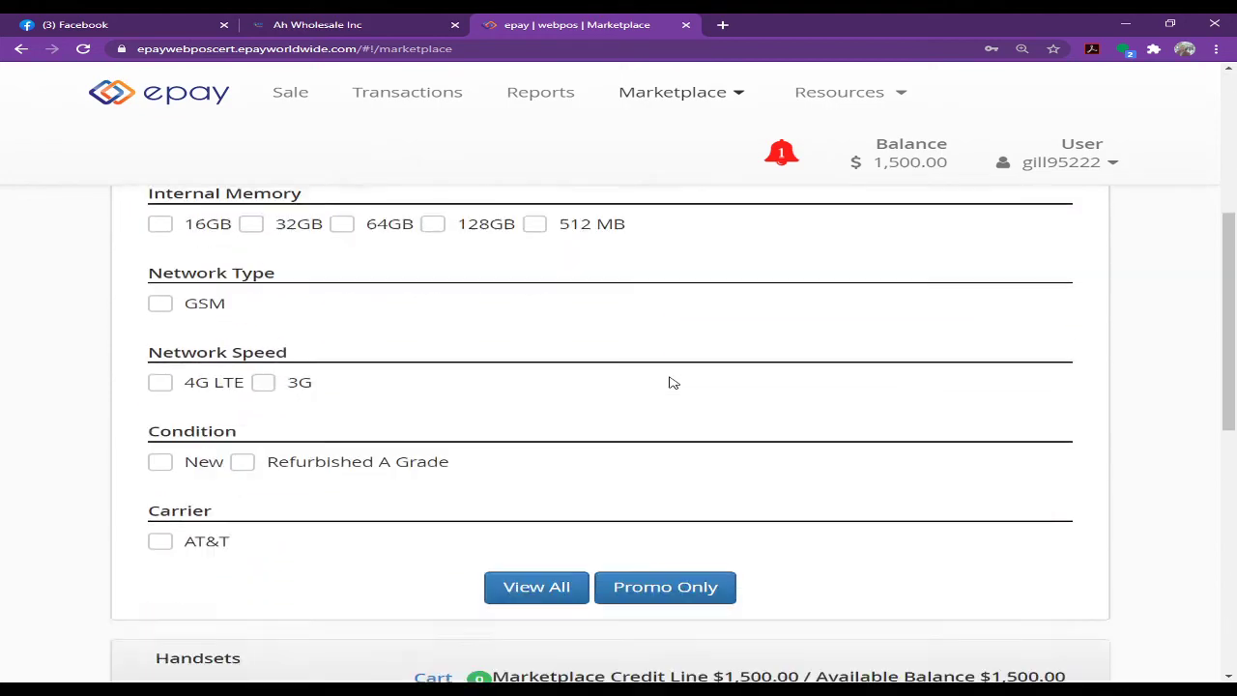
scroll(674, 383, "down", 4)
scroll(674, 383, "up", 3)
scroll(677, 382, "down", 4)
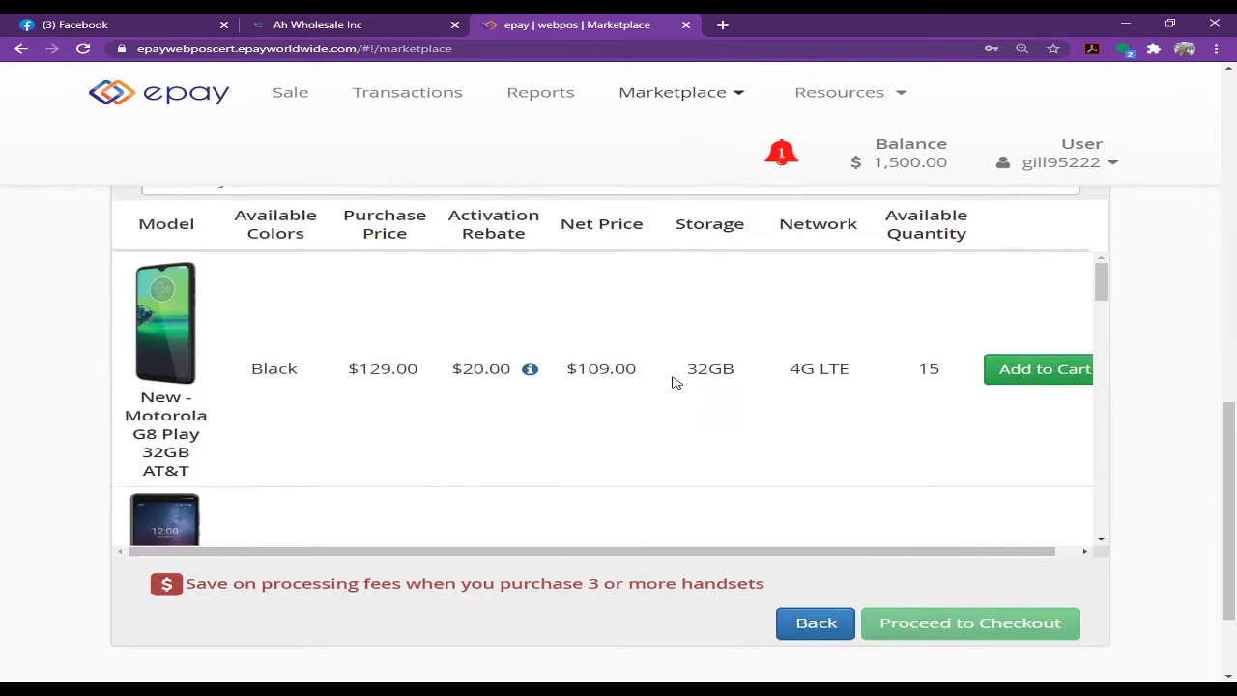
scroll(677, 383, "down", 2)
left_click(821, 480)
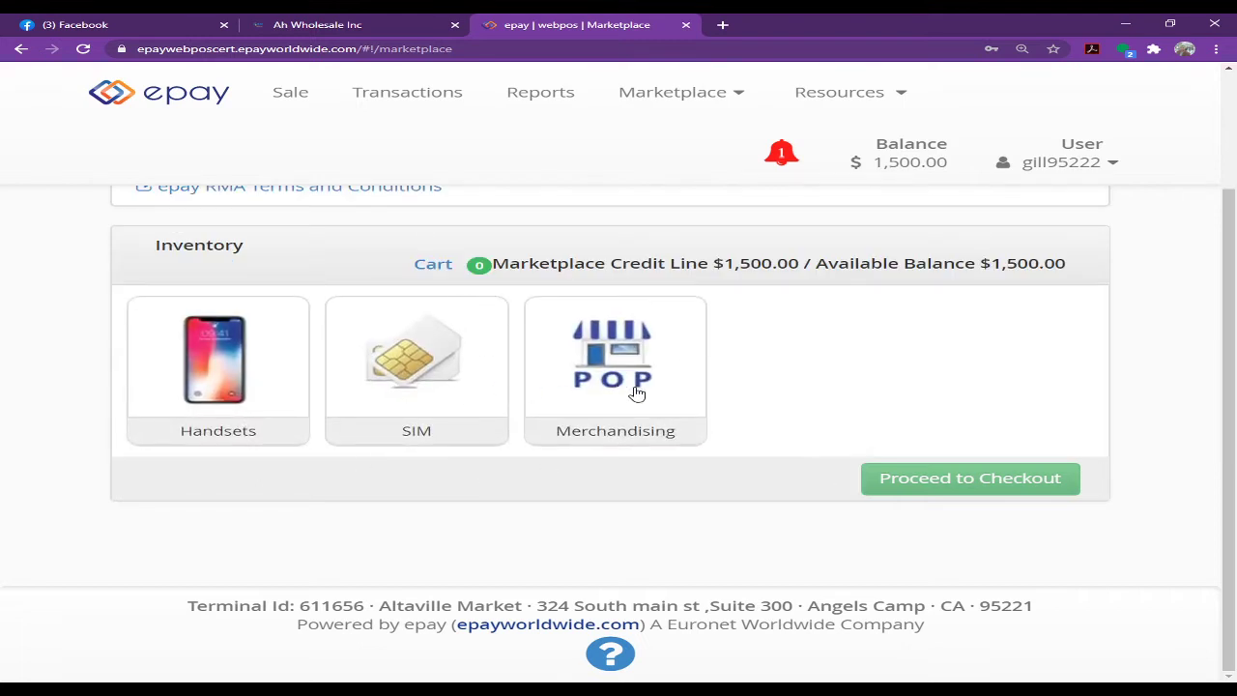
Order one AT&T Sim-40 Pack from the SIM inventory, completing the checkout
left_click(401, 367)
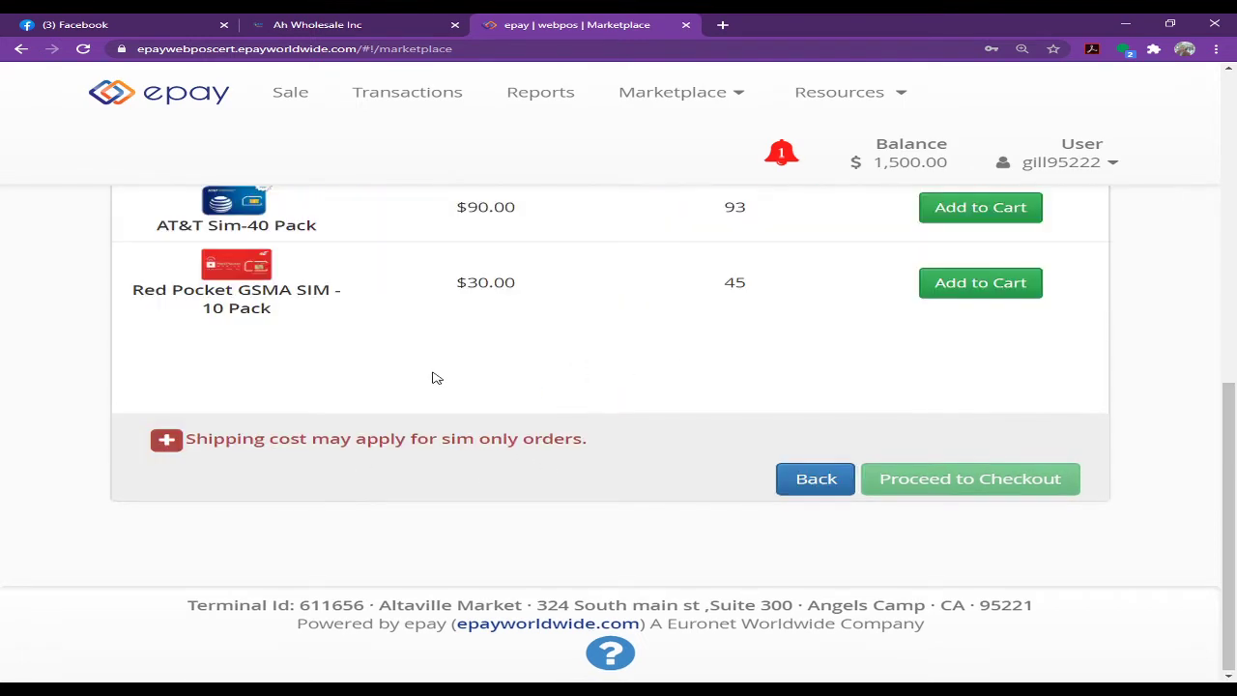
scroll(511, 384, "up", 2)
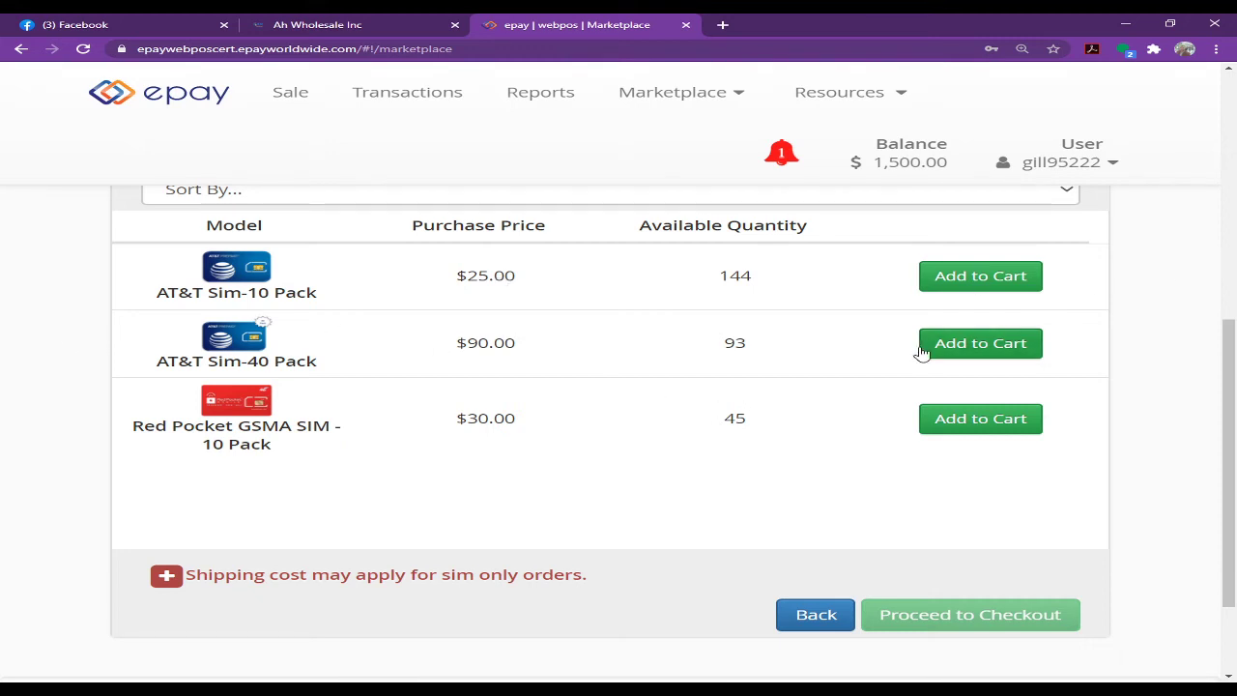
left_click(962, 350)
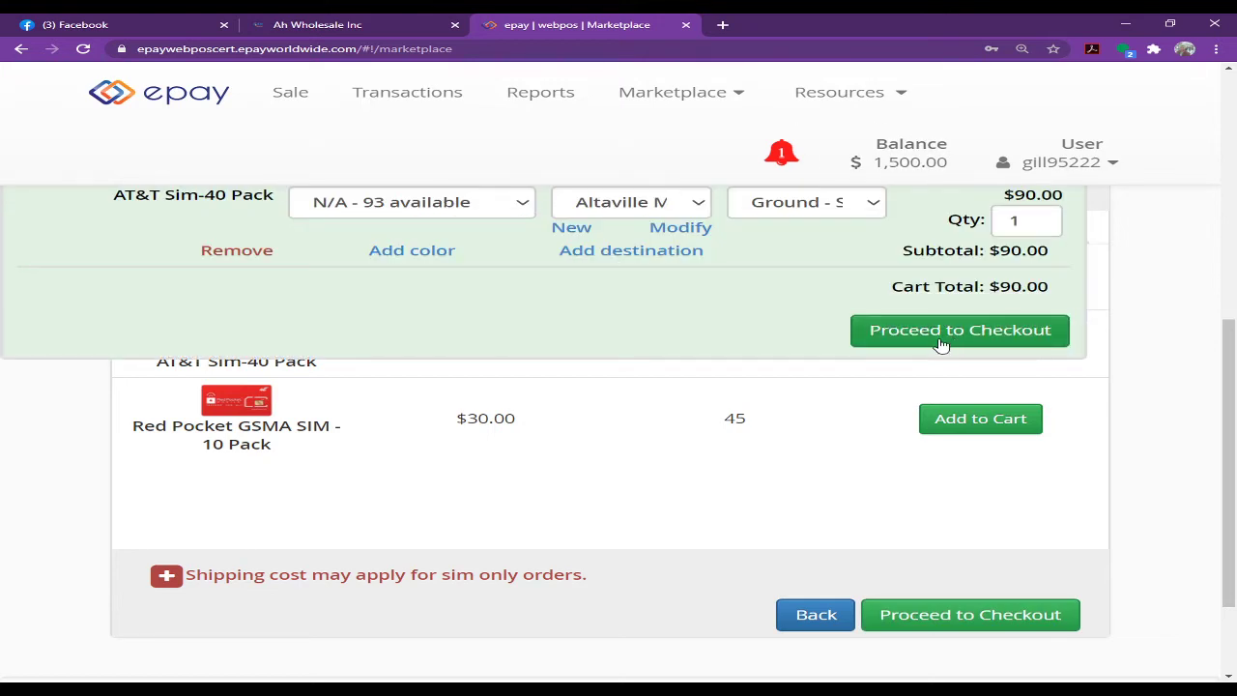
left_click(1001, 335)
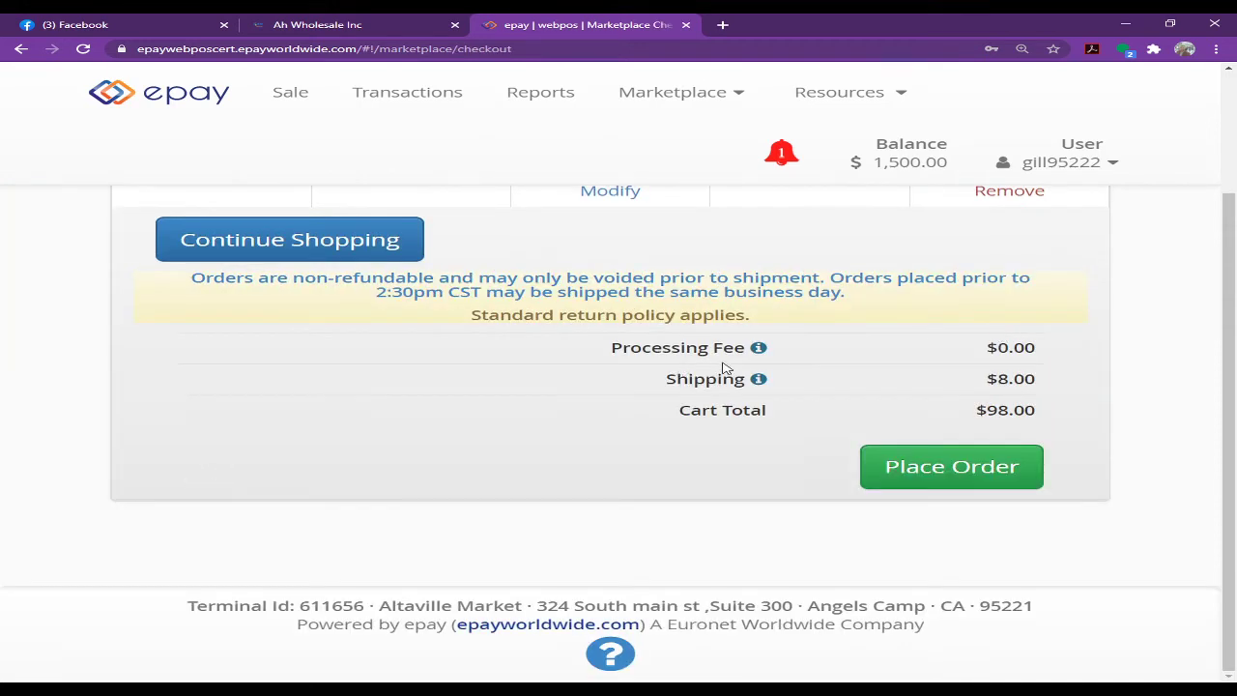
left_click(929, 473)
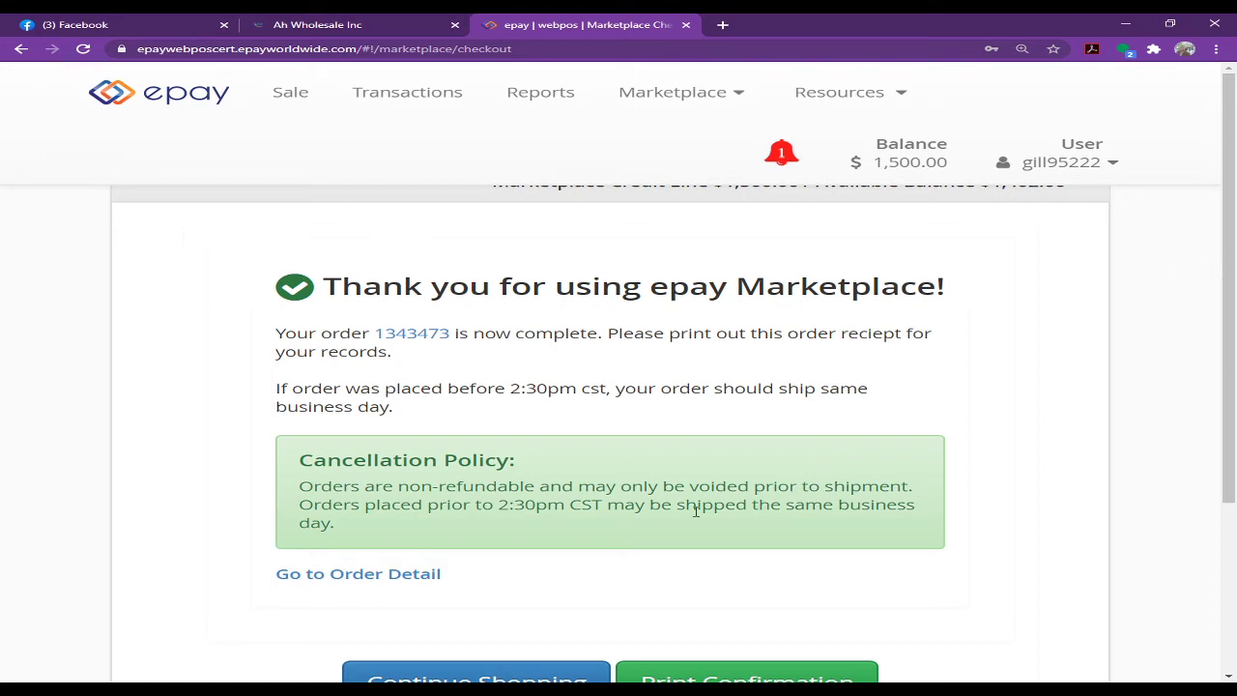
Continue shopping and check the details of the Standard Surgical Mask in the Merchandising category, returning to its list
scroll(667, 512, "down", 3)
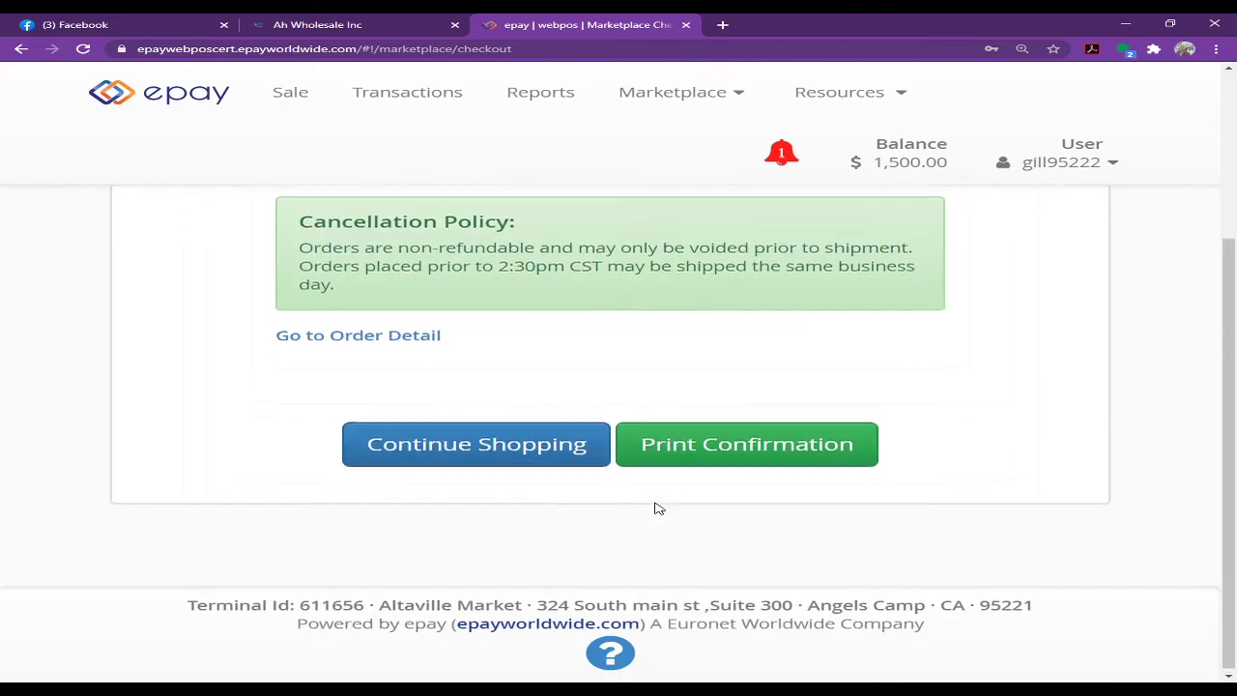
left_click(450, 450)
scroll(207, 436, "down", 2)
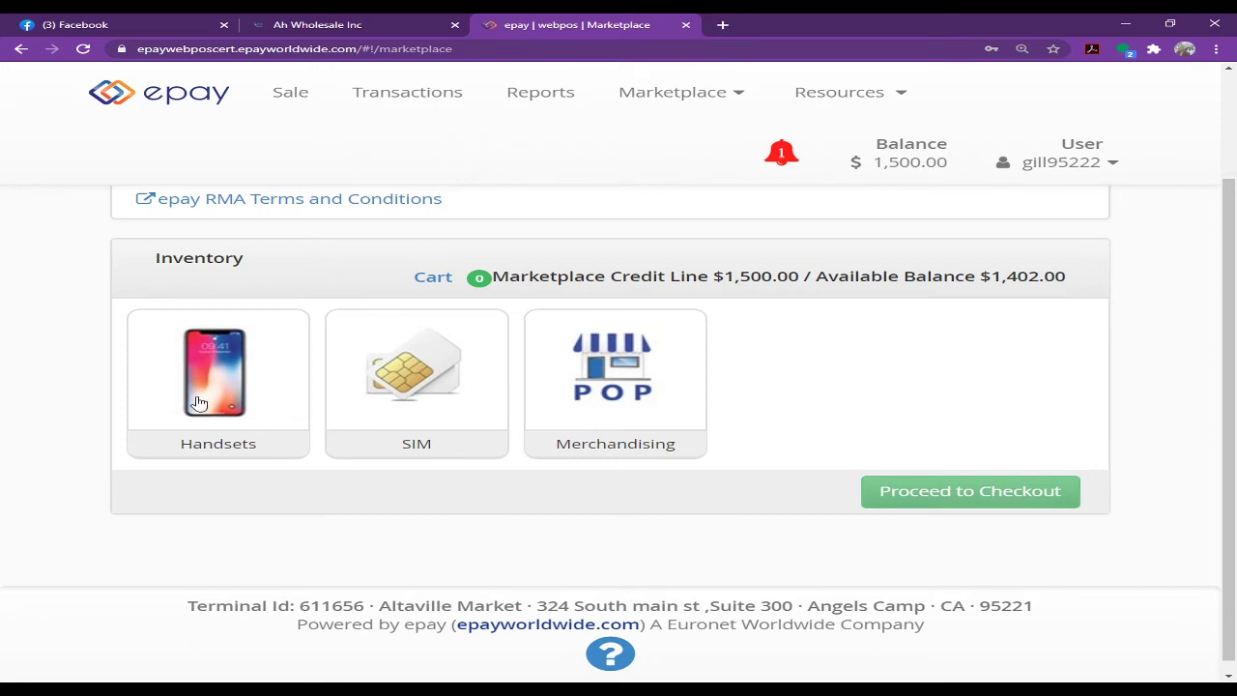
left_click(612, 382)
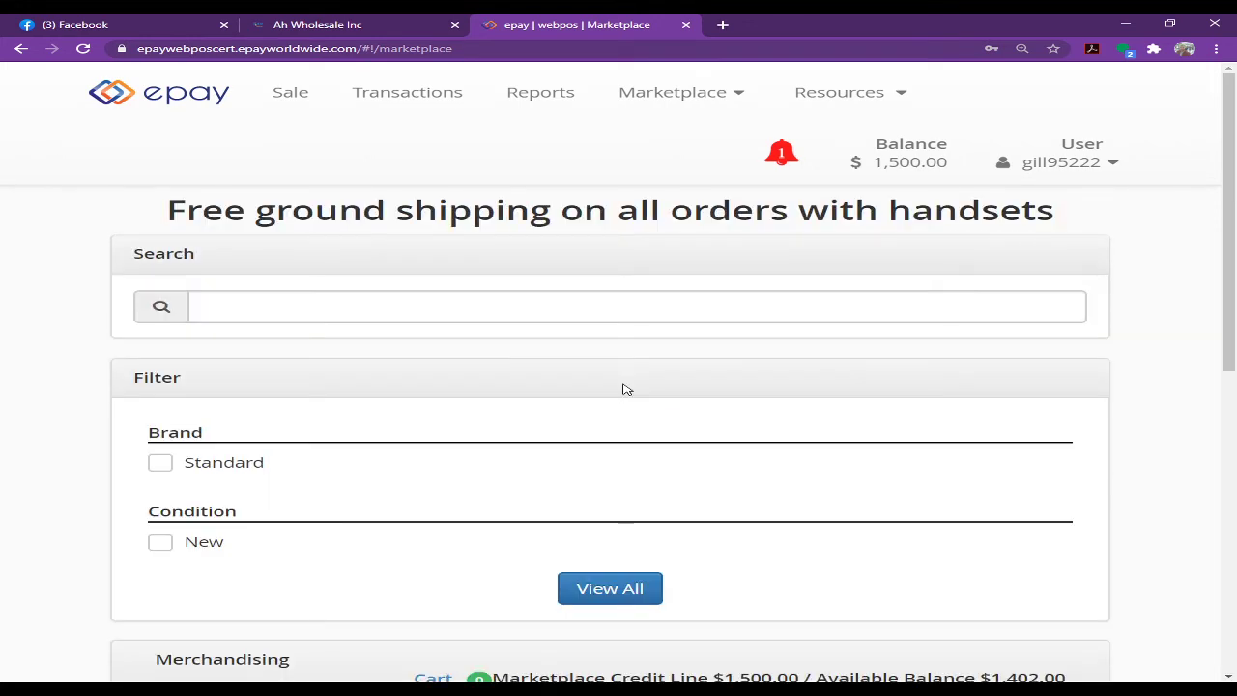
scroll(400, 422, "down", 4)
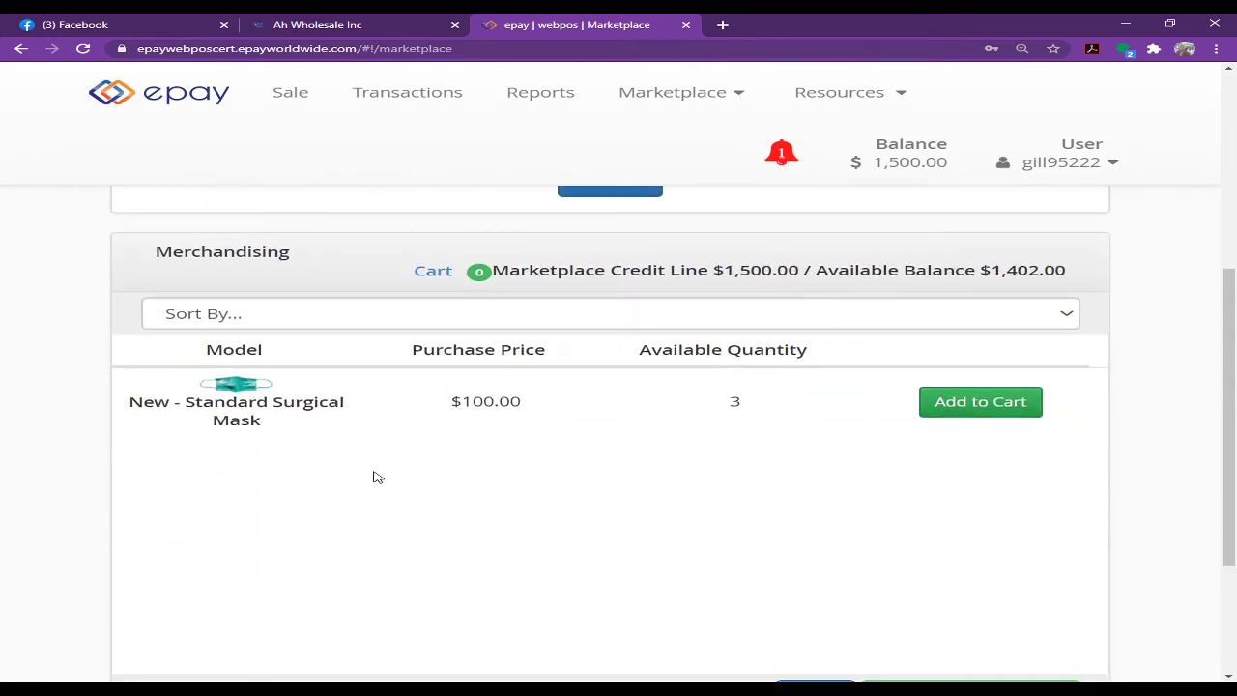
left_click(244, 399)
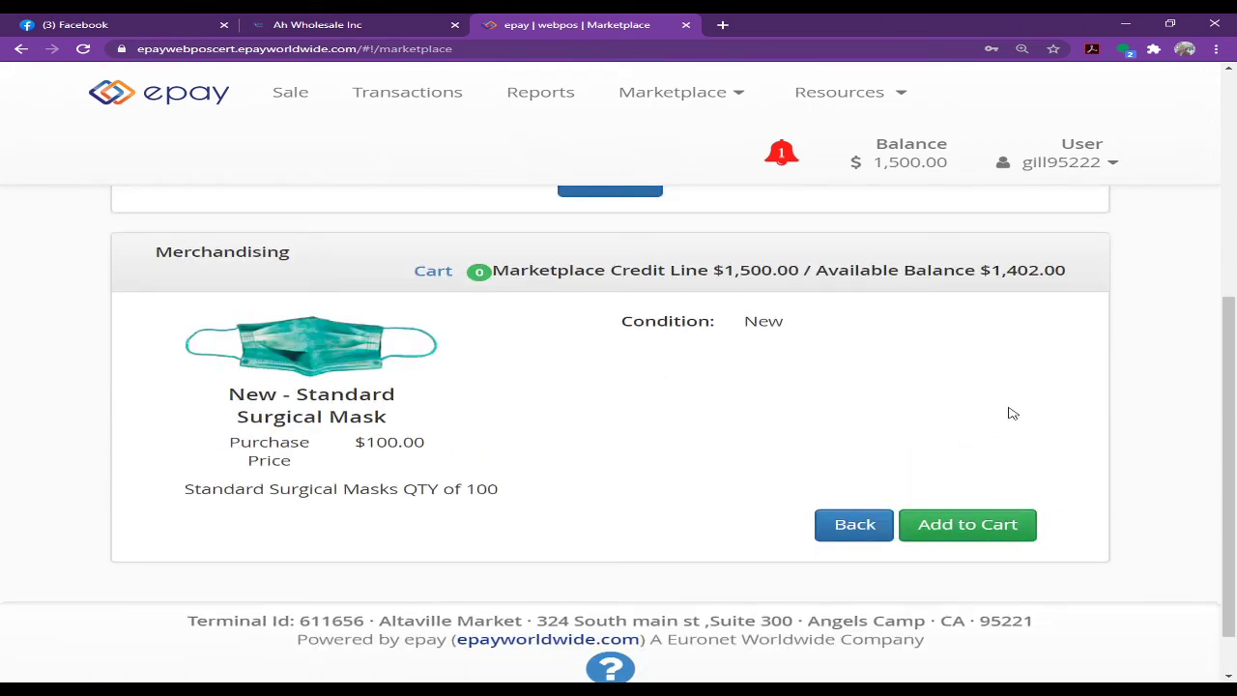
left_click(856, 535)
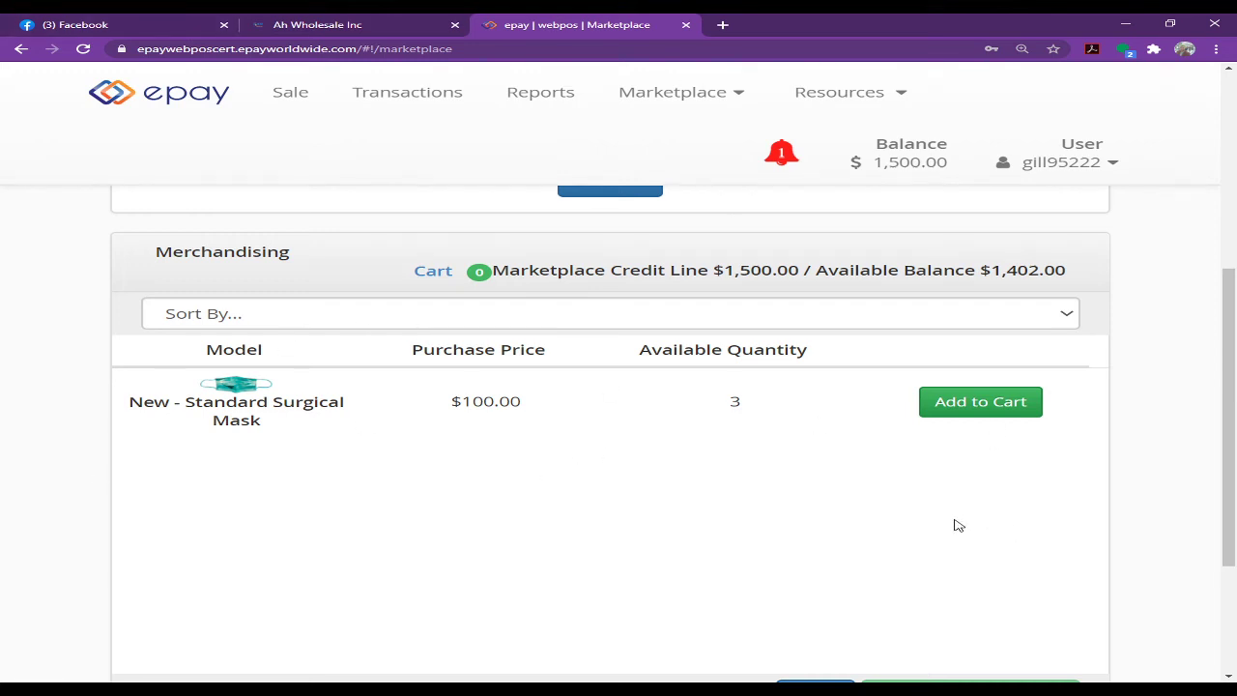
scroll(958, 524, "up", 5)
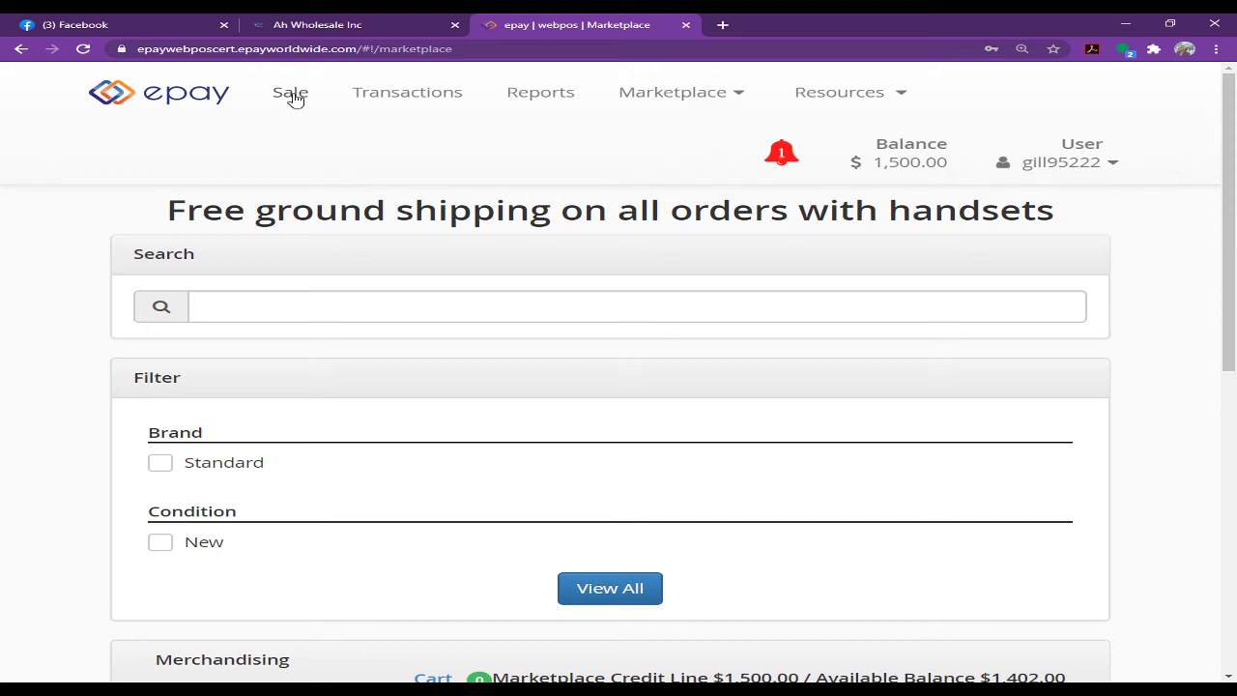
left_click(694, 99)
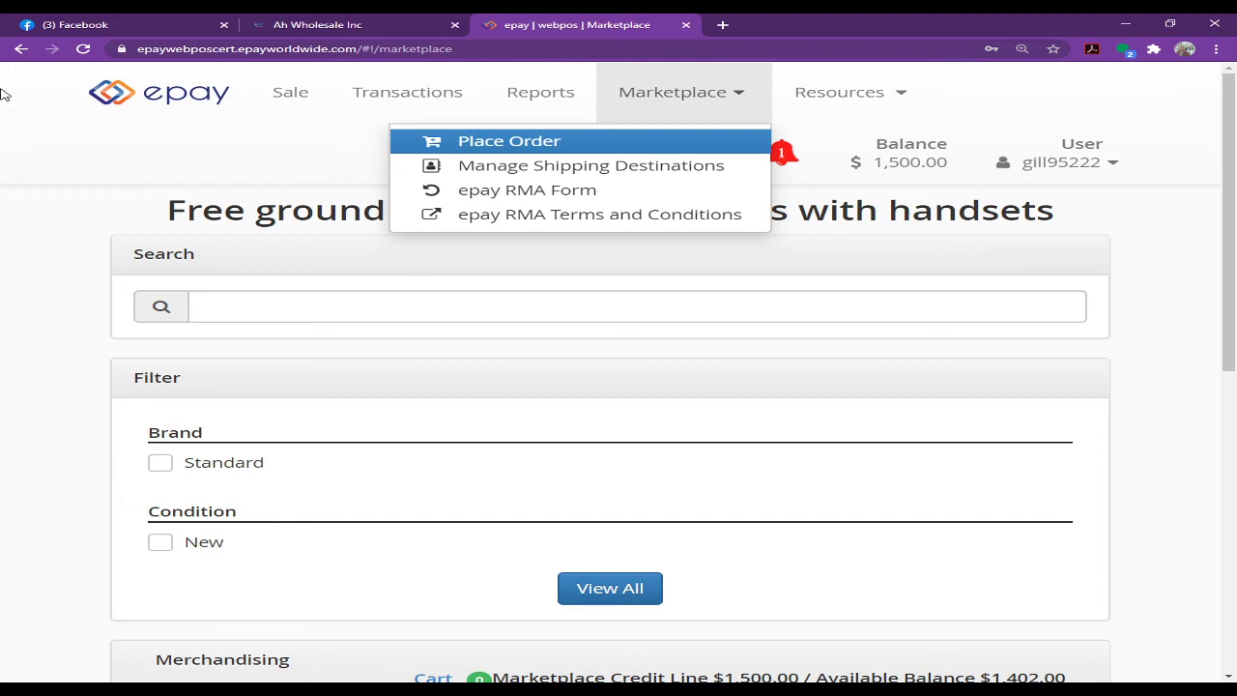
left_click(528, 50)
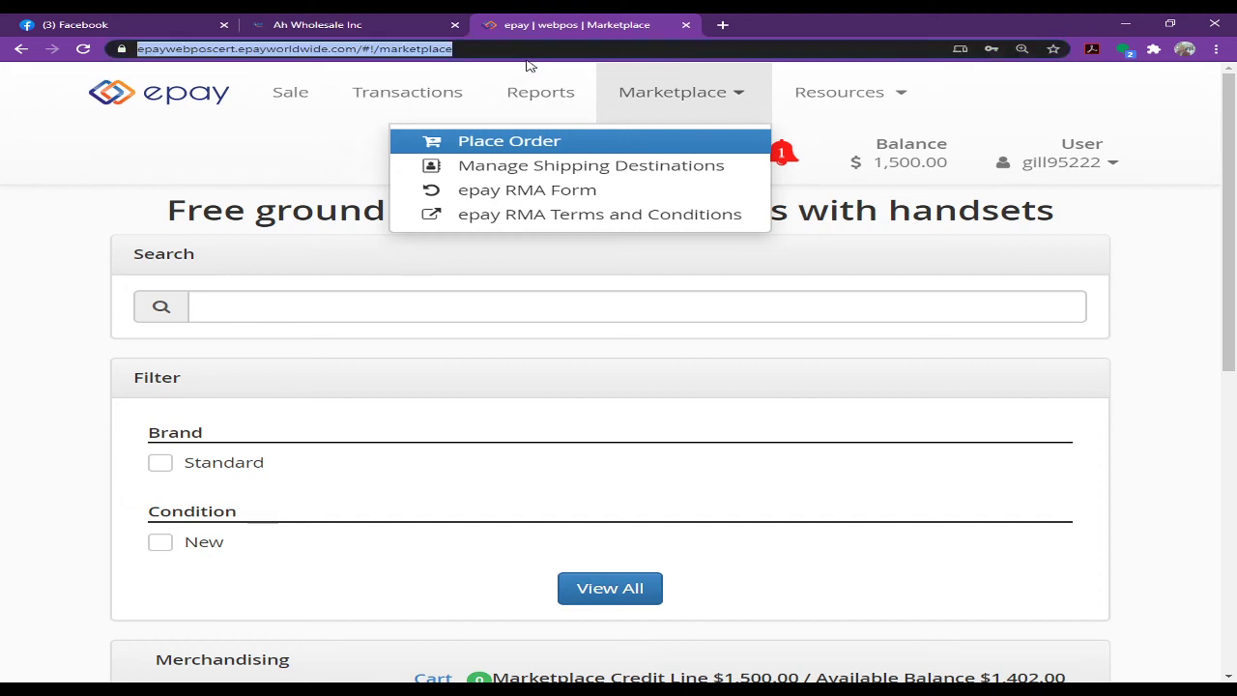
type("www.")
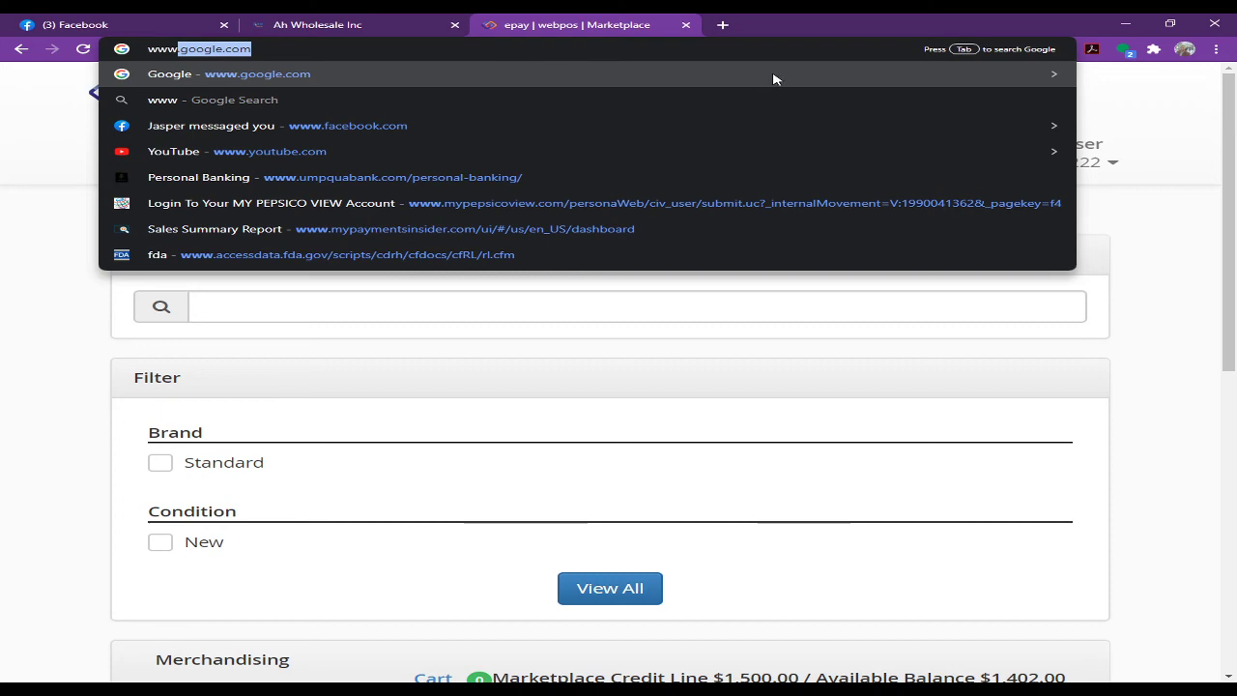
type("w")
key("BackSpace")
key("BackSpace")
type("ah")
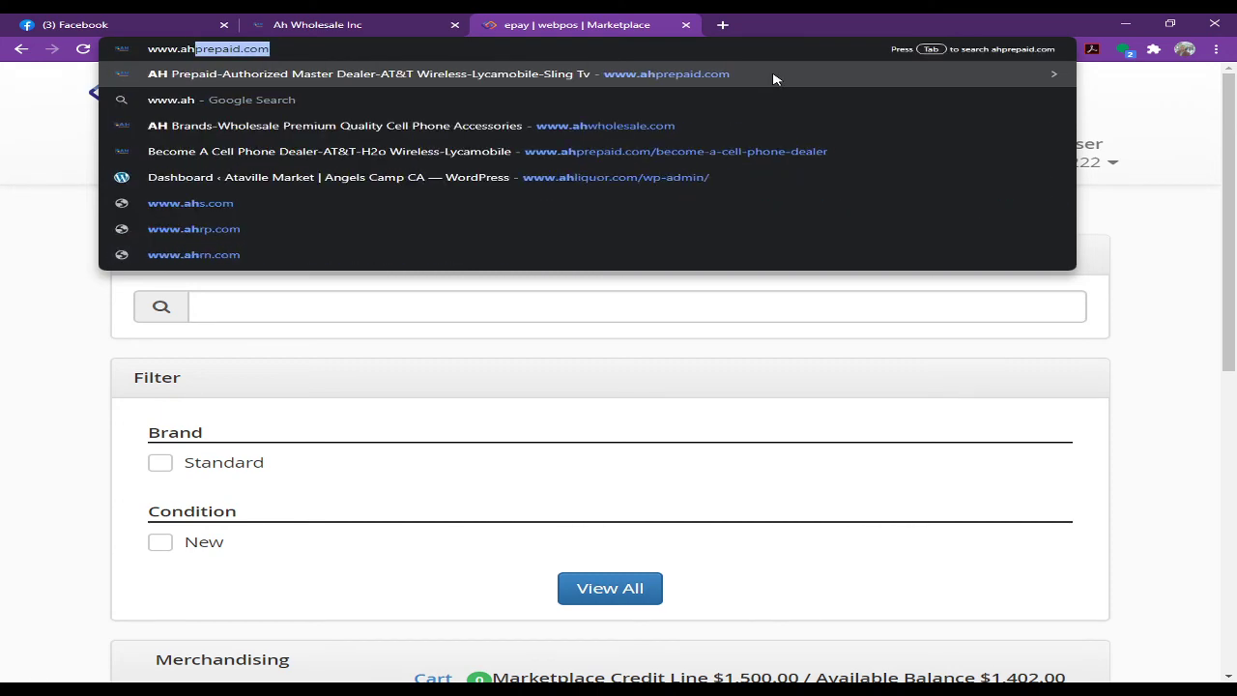
key("Return")
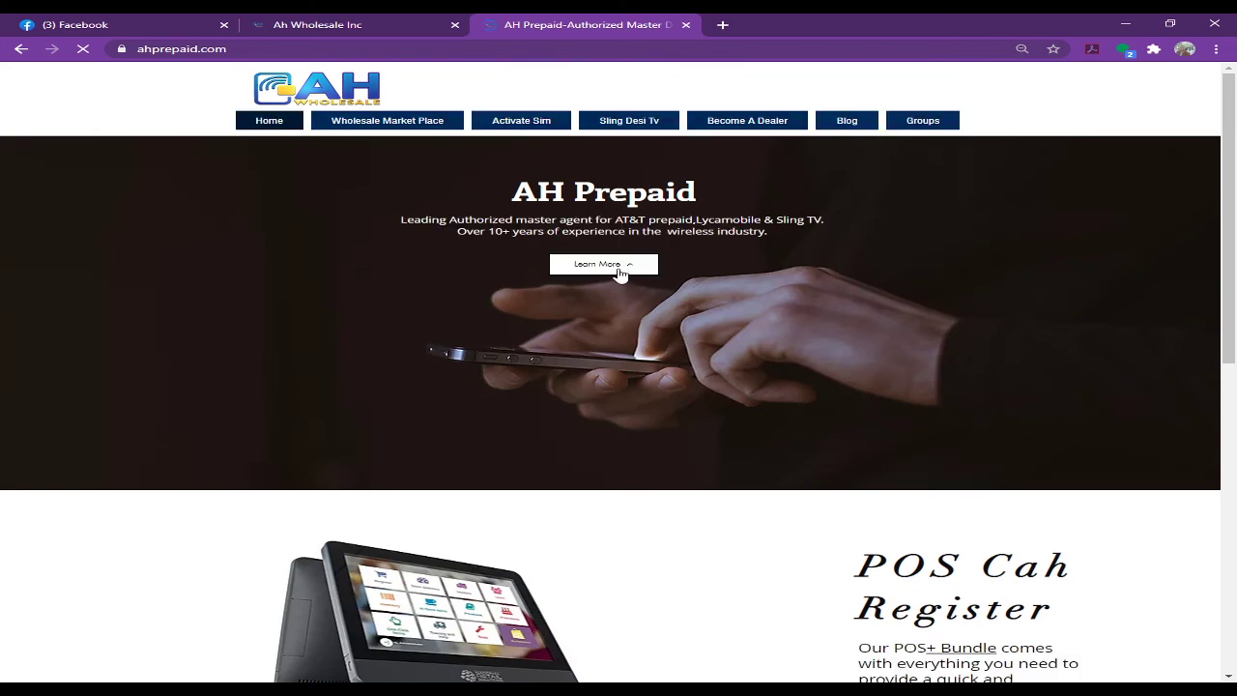
Open the page about becoming an authorized cell phone dealer and view its application form
left_click(603, 264)
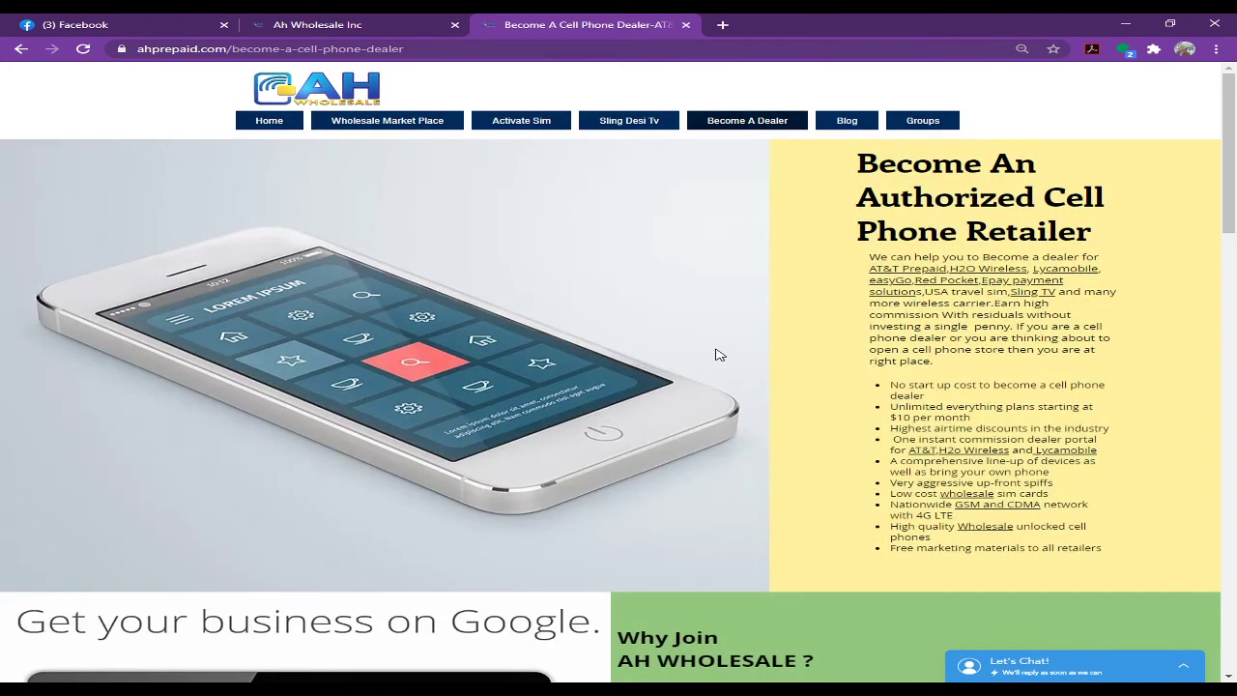
scroll(716, 354, "down", 3)
scroll(788, 497, "down", 15)
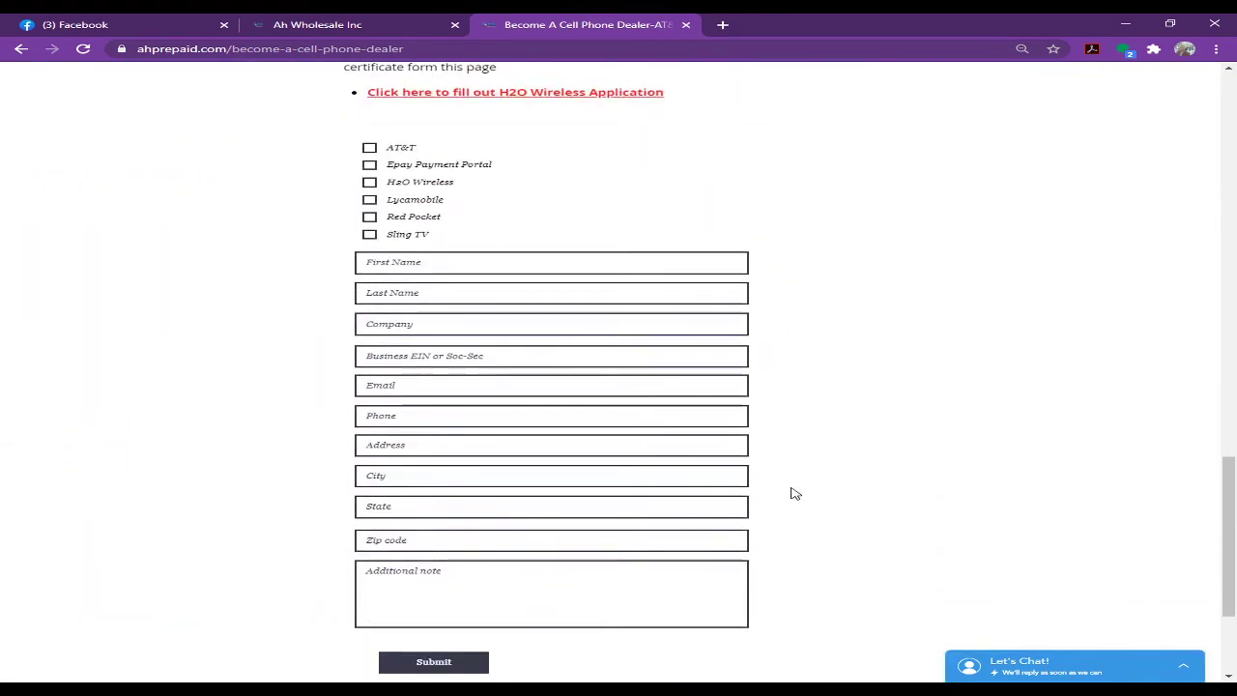